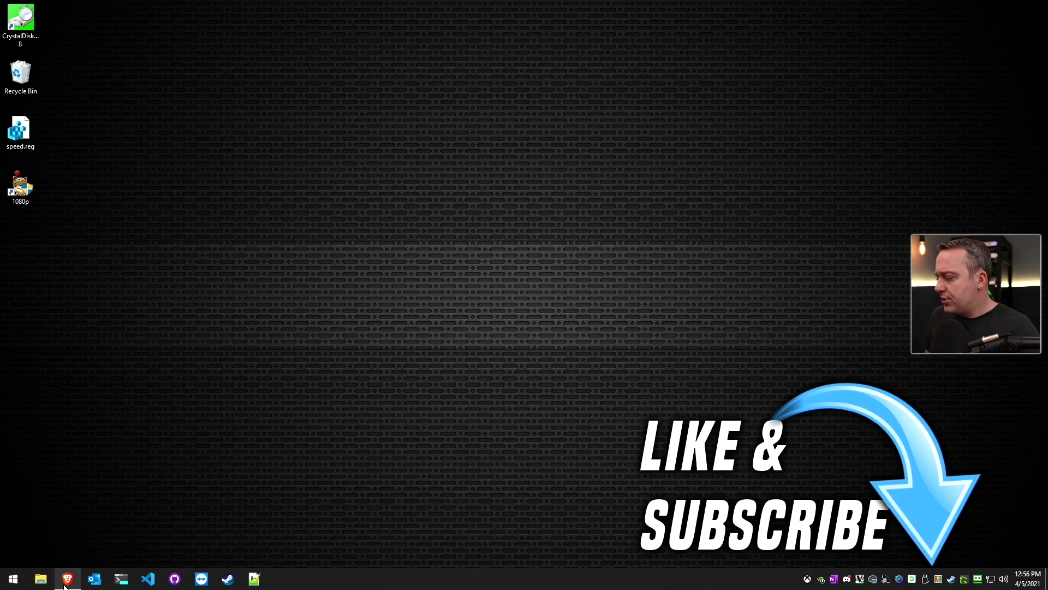
# Bring back the TechRepublic IRPStackSize article in Brave and scroll down to Figure B
pyautogui.click(67, 579)
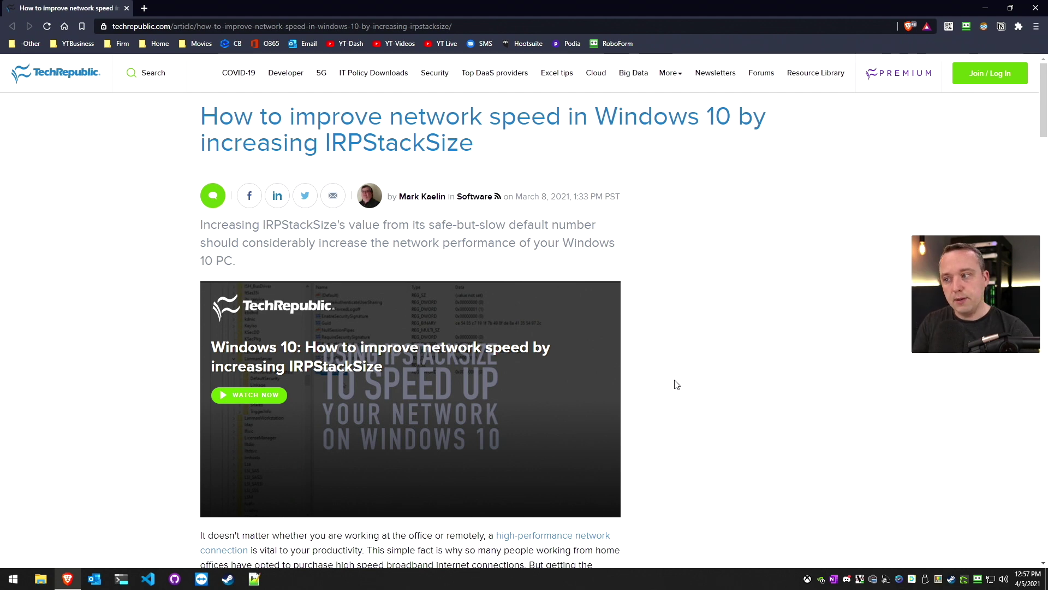
pyautogui.scroll(-15, 676, 383)
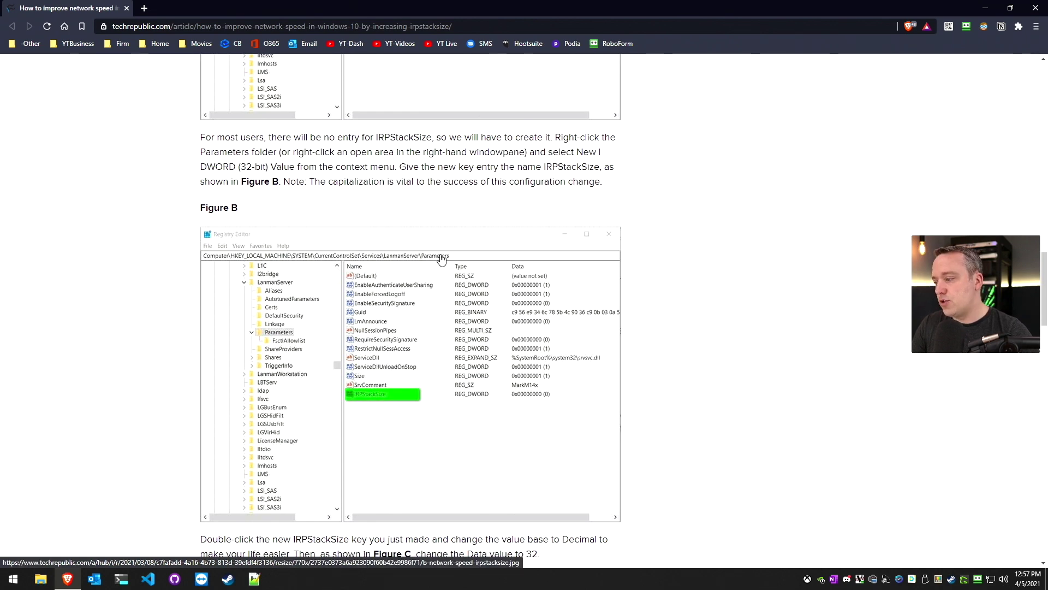
# Launch Registry Editor by running regedit from the Win+X Run prompt
pyautogui.rightClick(12, 579)
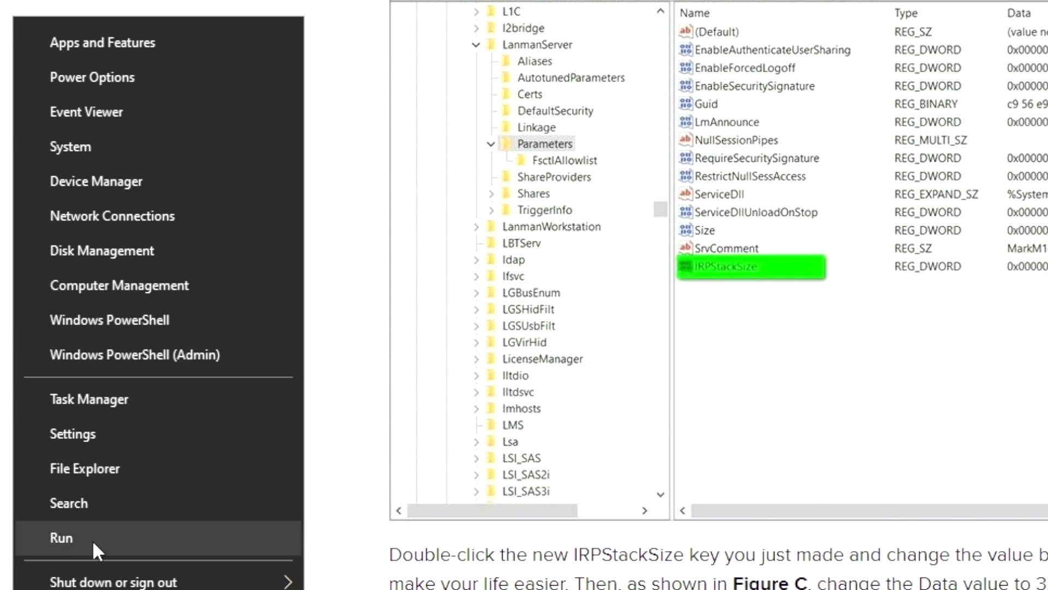
pyautogui.click(93, 539)
pyautogui.write('regedit')
pyautogui.press('Return')
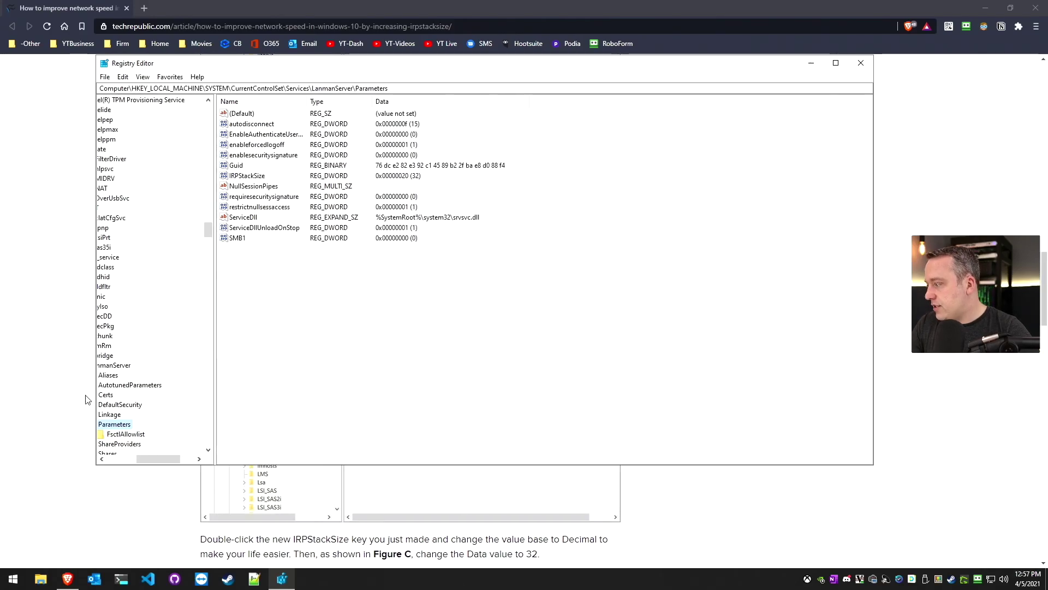
# Expand HKLM\SYSTEM\CurrentControlSet\Services and select the LanmanServer key
pyautogui.press('Left')
pyautogui.press('Left')
pyautogui.press('Left')
pyautogui.press('Left')
pyautogui.press('Left')
pyautogui.press('Left')
pyautogui.press('Left')
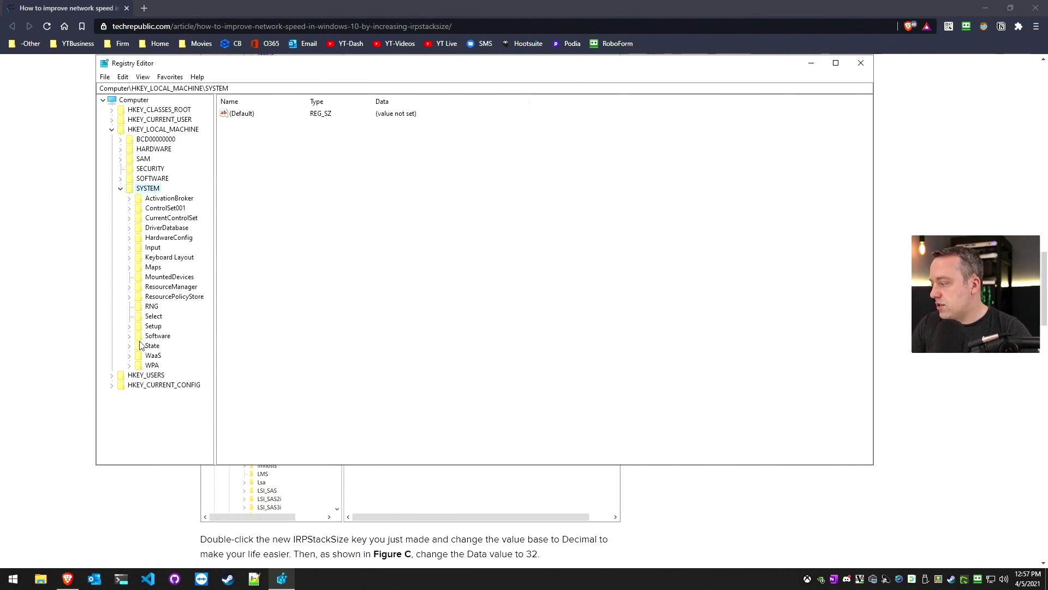
pyautogui.click(129, 218)
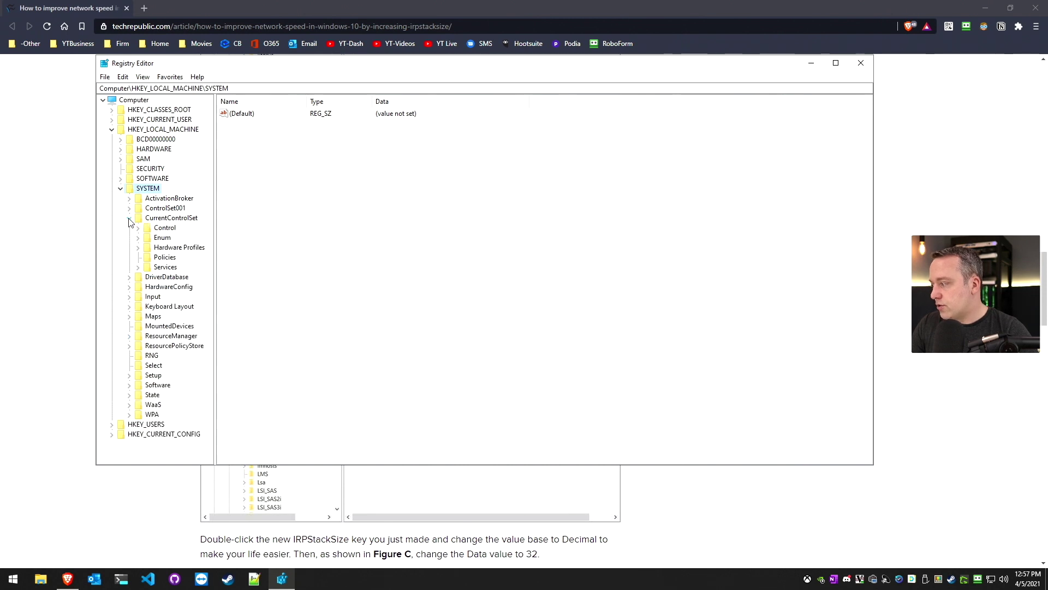
pyautogui.click(138, 267)
pyautogui.scroll(-10, 150, 292)
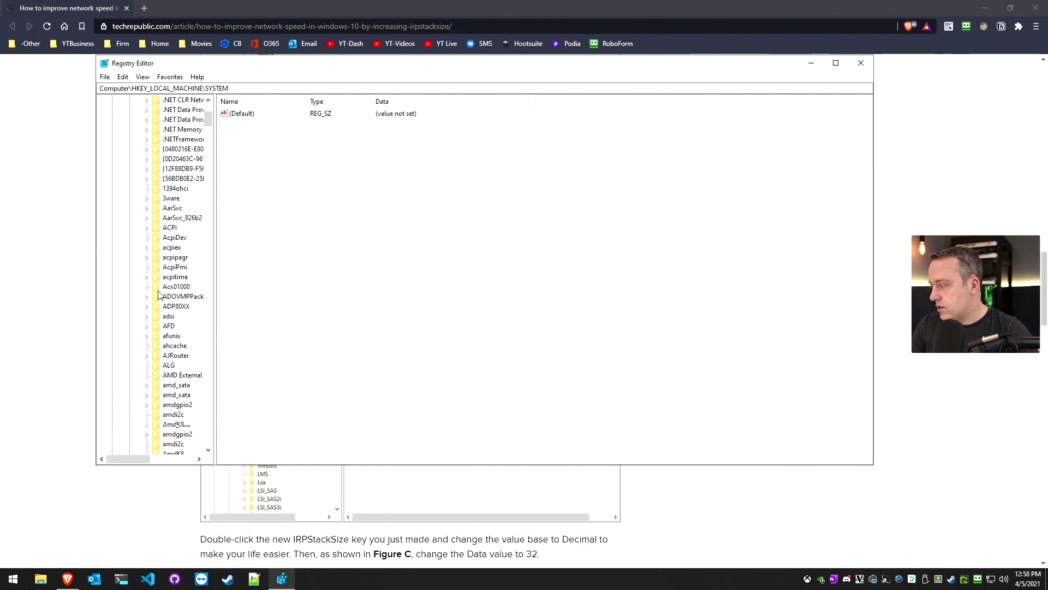
pyautogui.click(151, 302)
pyautogui.press('l')
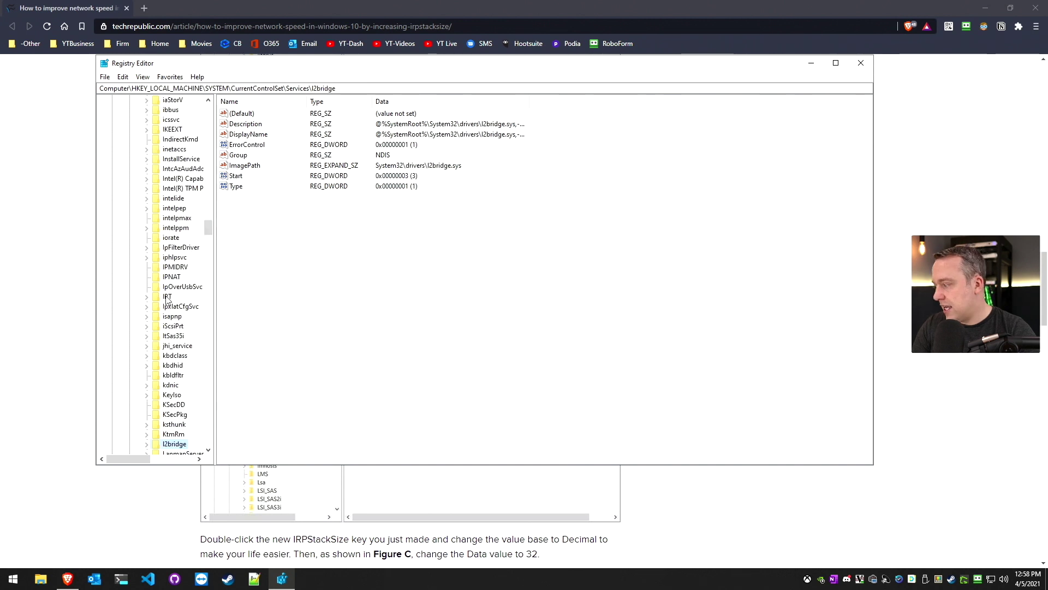
pyautogui.scroll(-3, 171, 320)
pyautogui.click(173, 309)
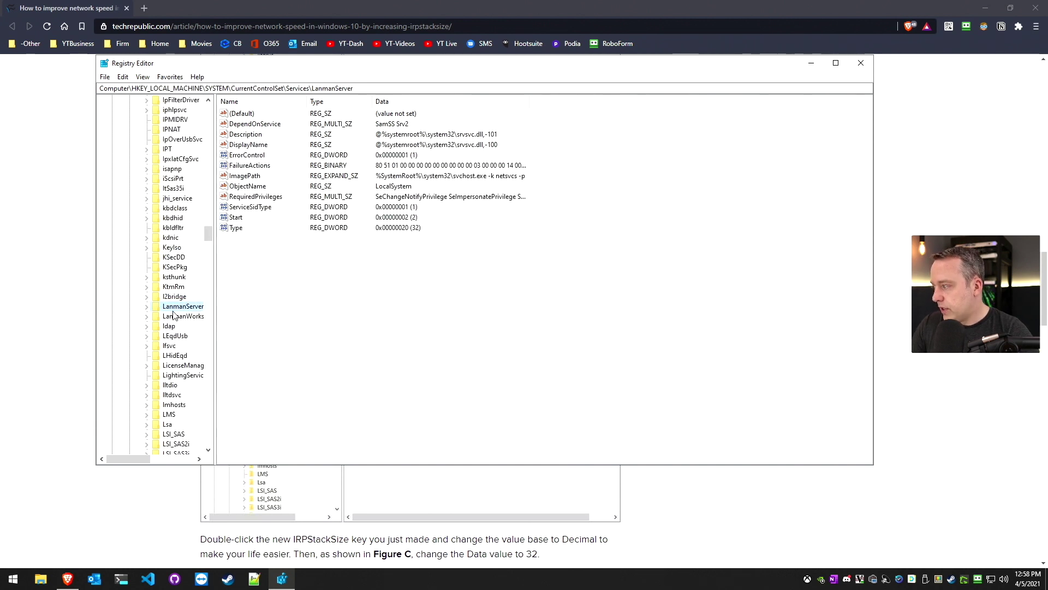
# Open LanmanServer\Parameters and select the existing IRPStackSize value (data 32)
pyautogui.click(147, 307)
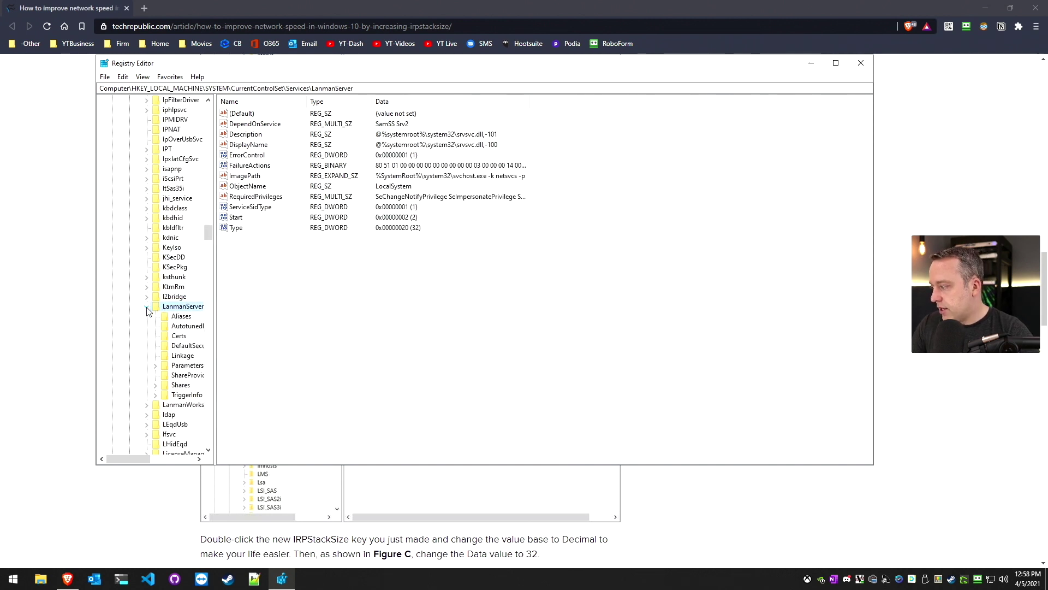
pyautogui.click(181, 365)
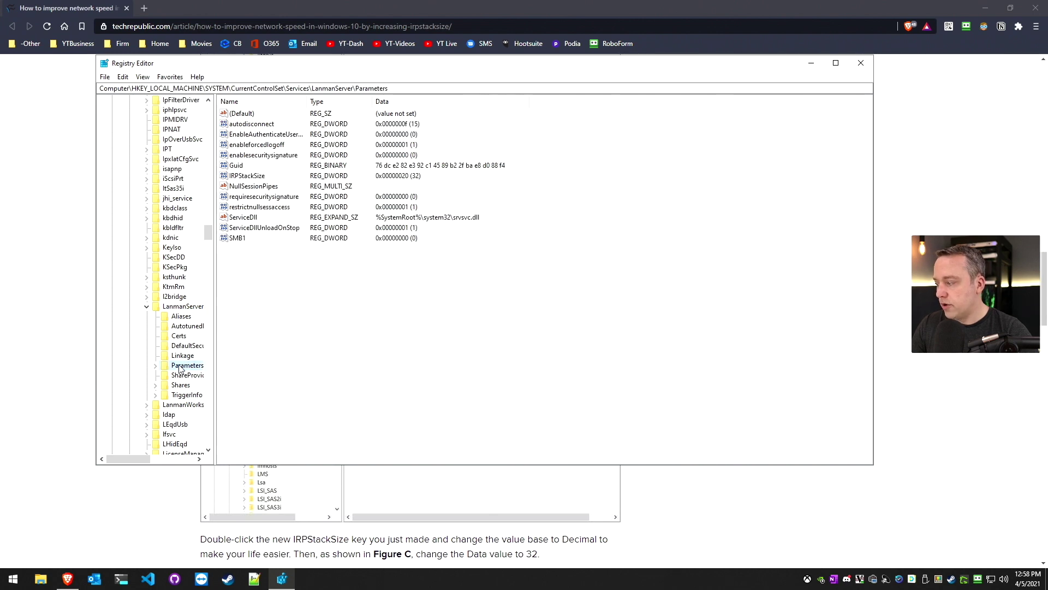
pyautogui.click(349, 328)
pyautogui.click(247, 175)
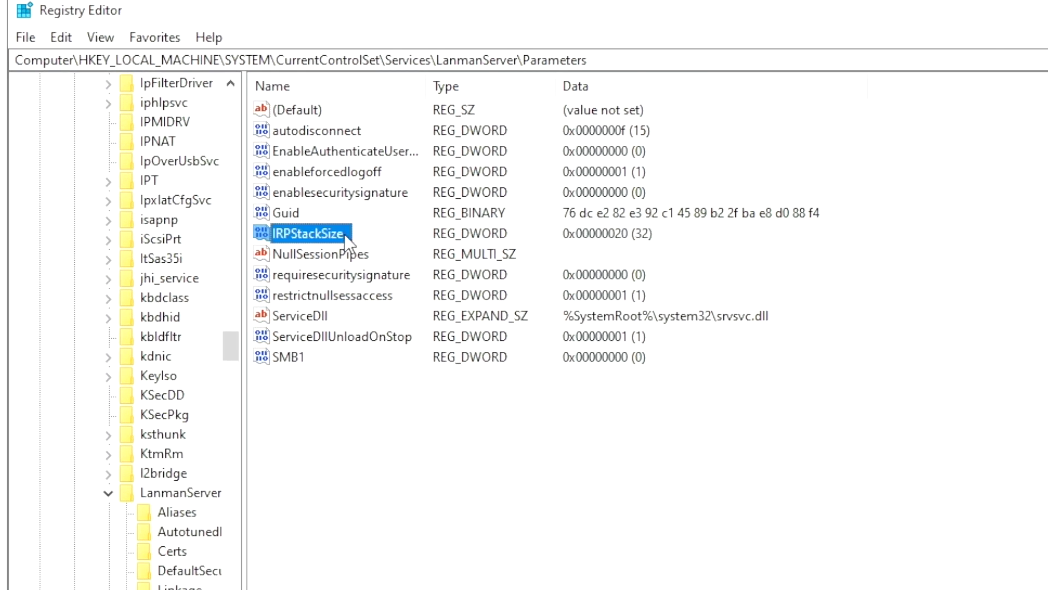
# Delete the existing IRPStackSize value and confirm the deletion
pyautogui.rightClick(311, 230)
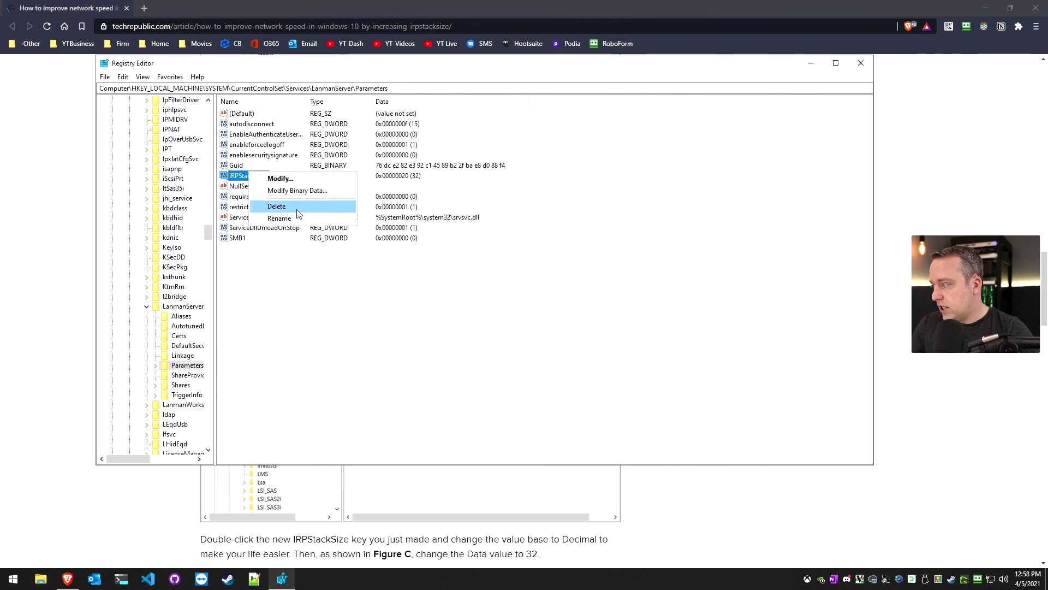
pyautogui.click(297, 211)
pyautogui.click(600, 289)
# Create a new DWORD (32-bit) value named IRPStackSize under Parameters
pyautogui.rightClick(293, 274)
pyautogui.moveTo(317, 280)
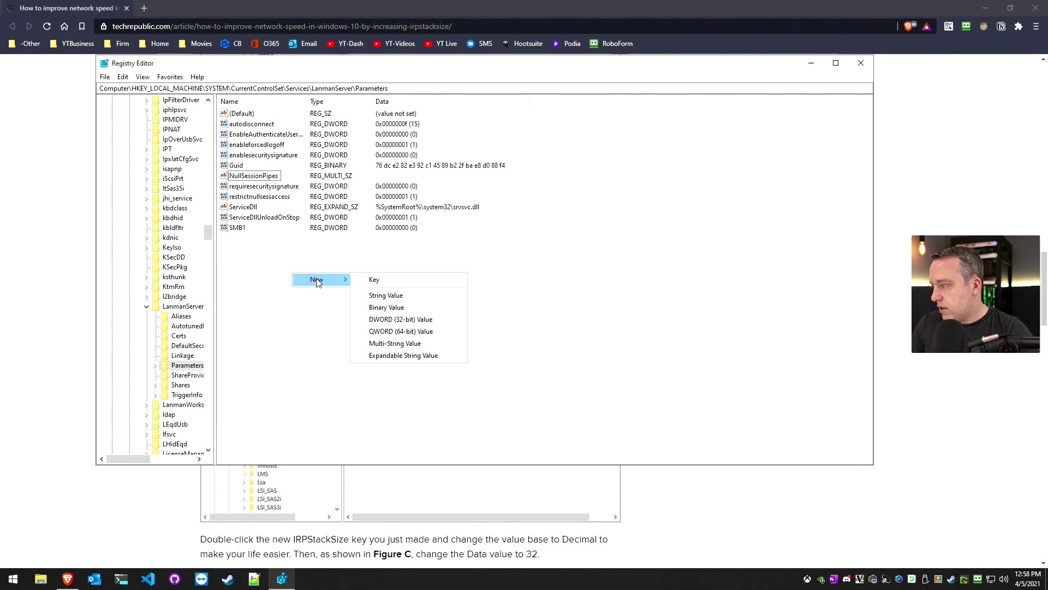
pyautogui.click(401, 320)
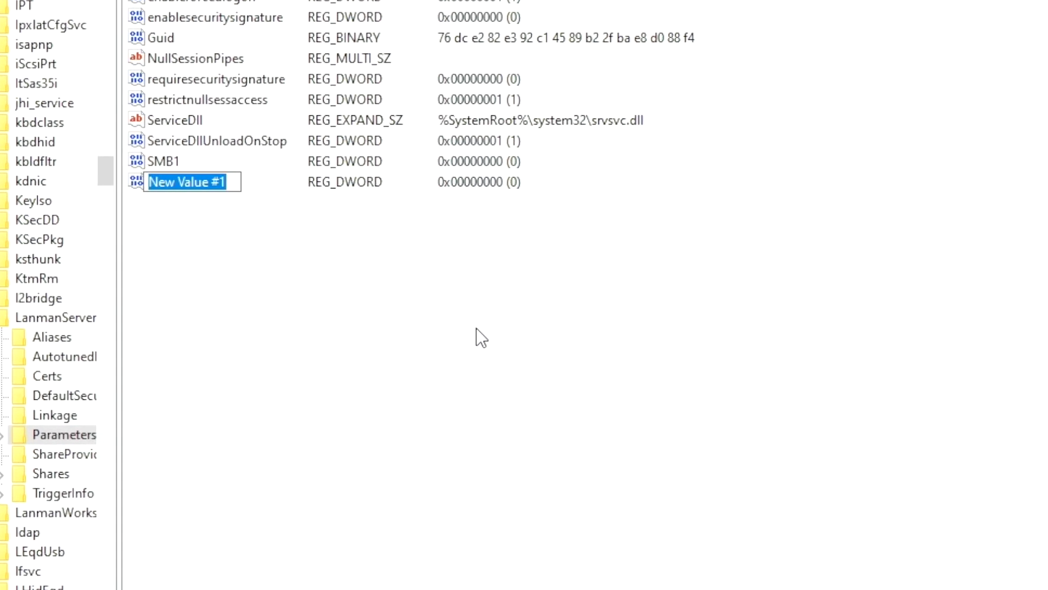
pyautogui.write('IRPStackSize')
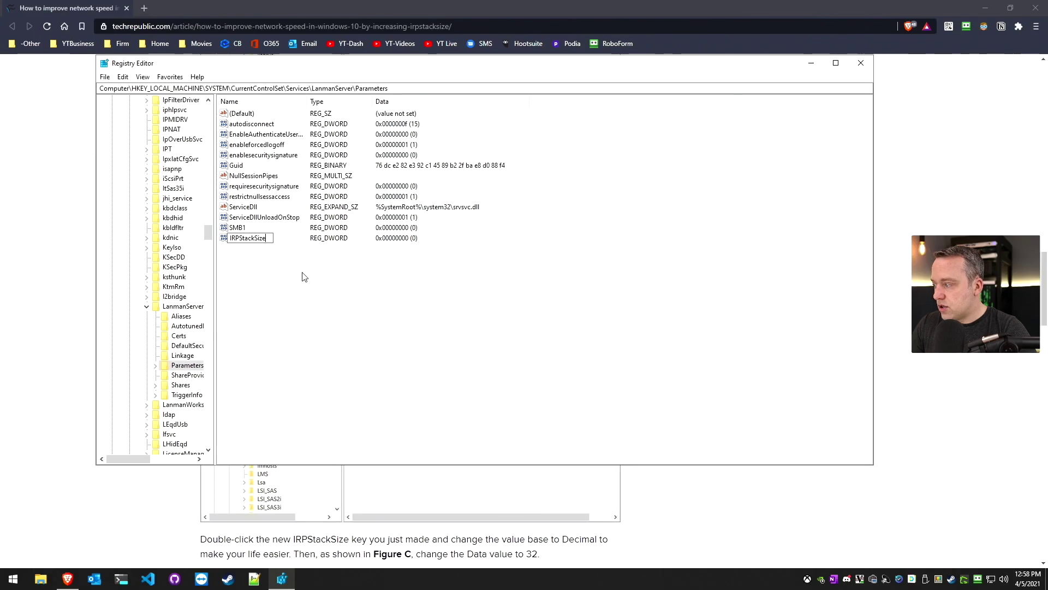
pyautogui.press('Return')
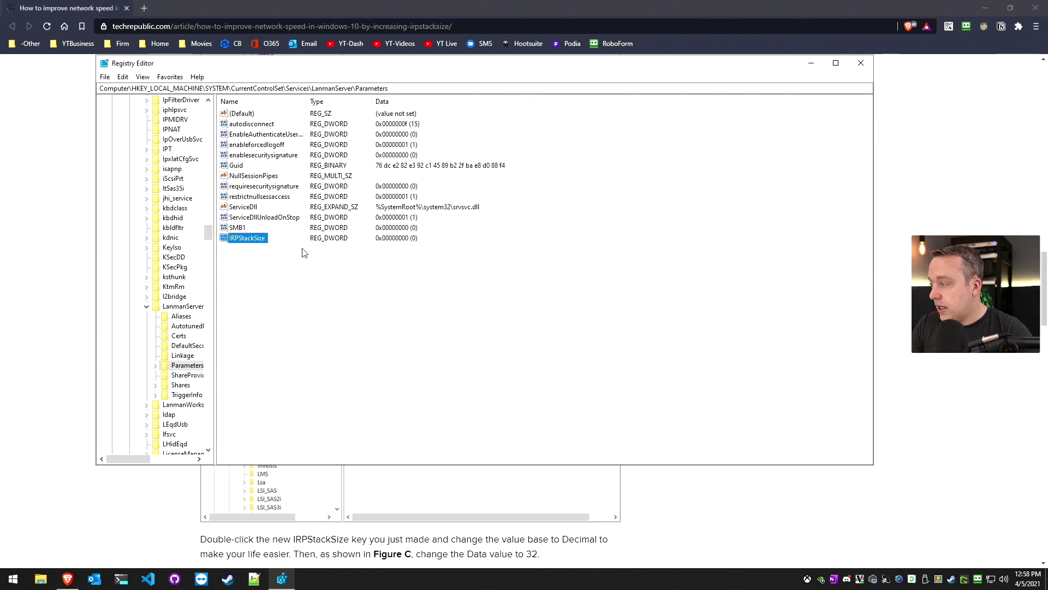
pyautogui.click(986, 8)
# Launch CrystalDiskMark and arrange it beside the Registry Editor window
pyautogui.moveTo(424, 69); pyautogui.dragTo(567, 88)
pyautogui.doubleClick(25, 24)
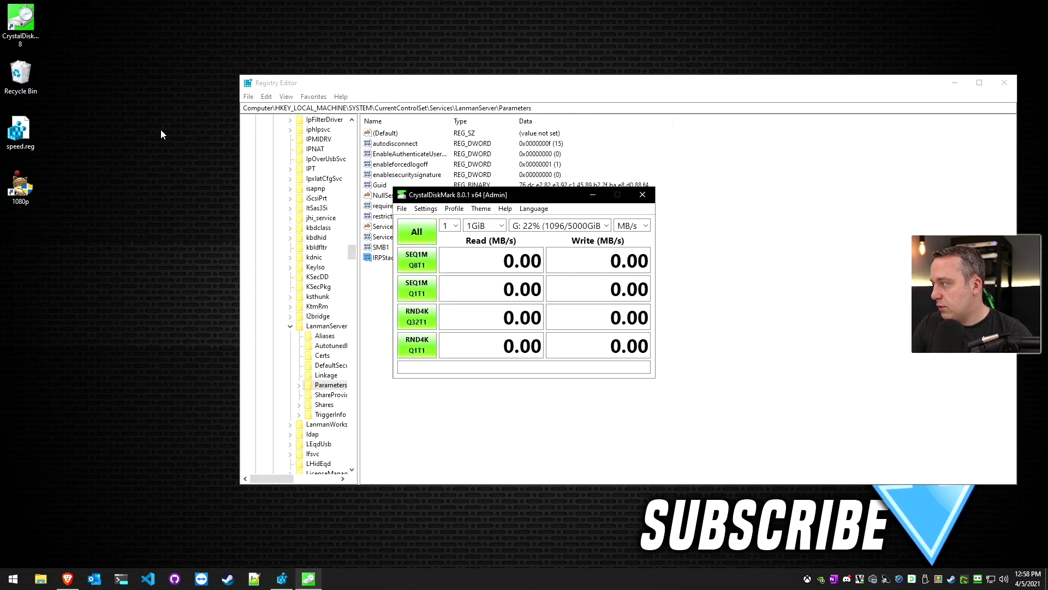
pyautogui.moveTo(529, 197); pyautogui.dragTo(180, 191)
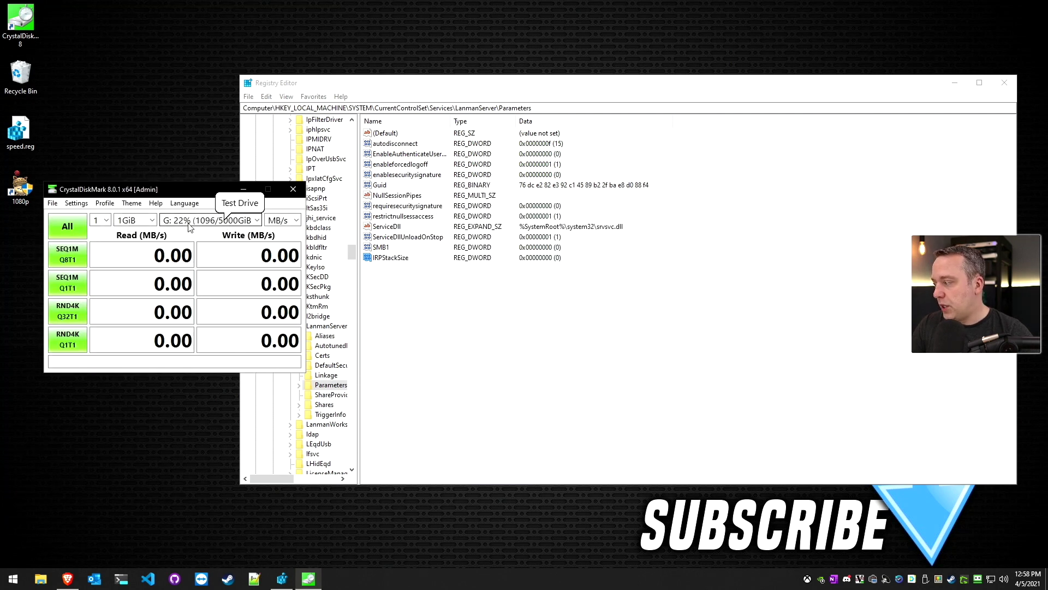
# Confirm in File Explorer that G: is the iSCSI drive, then run the full baseline benchmark
pyautogui.click(106, 545)
pyautogui.press('super+e')
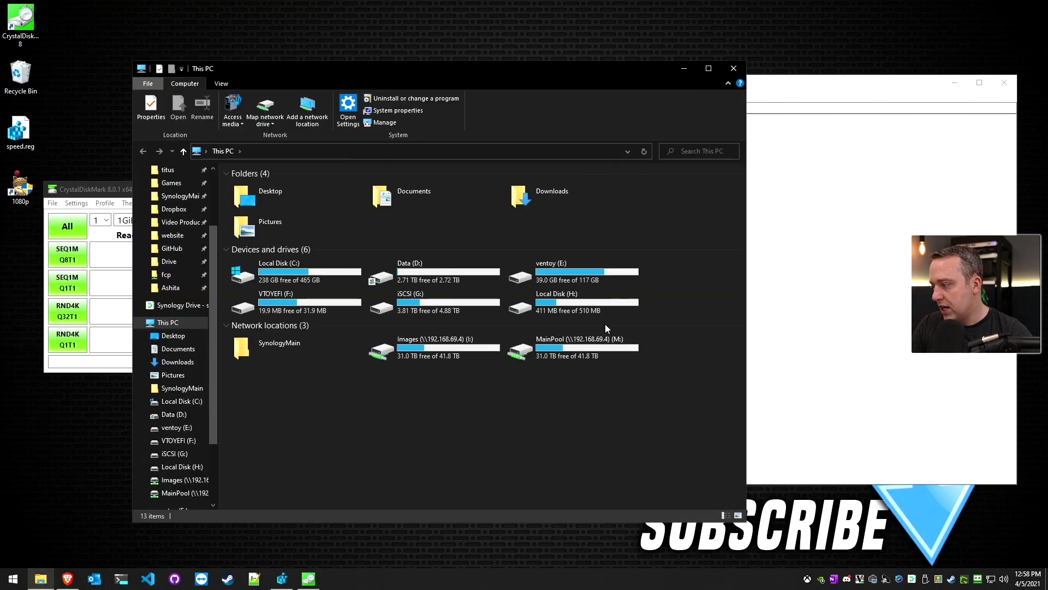
pyautogui.click(416, 301)
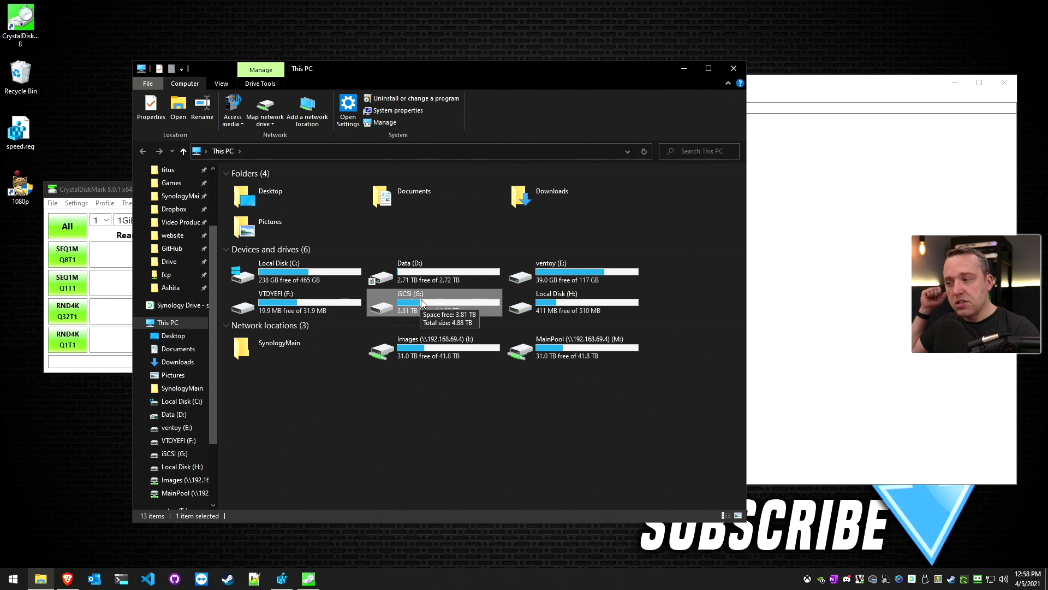
pyautogui.click(684, 68)
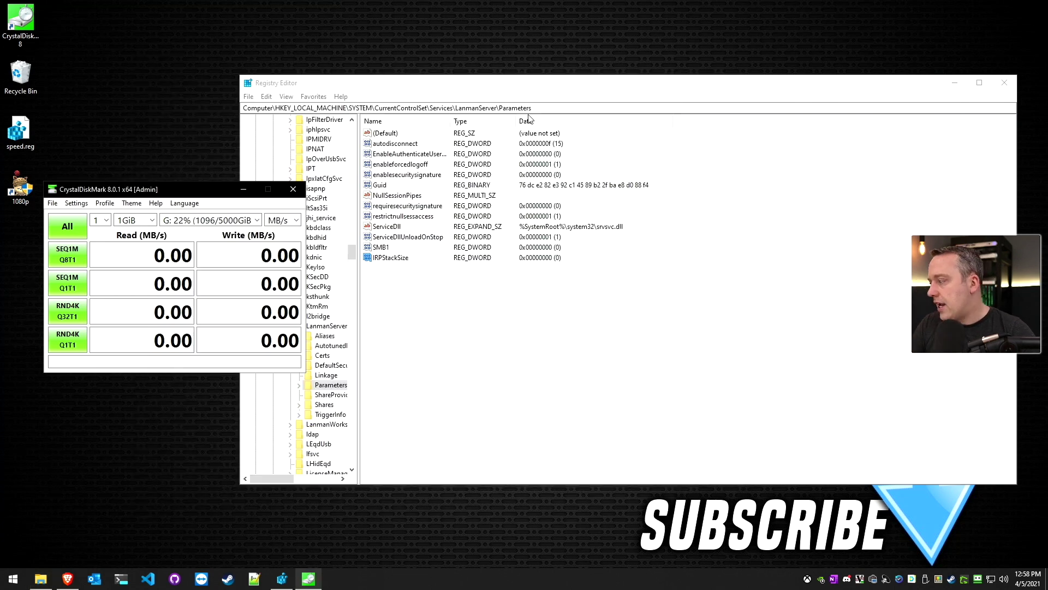
pyautogui.click(68, 226)
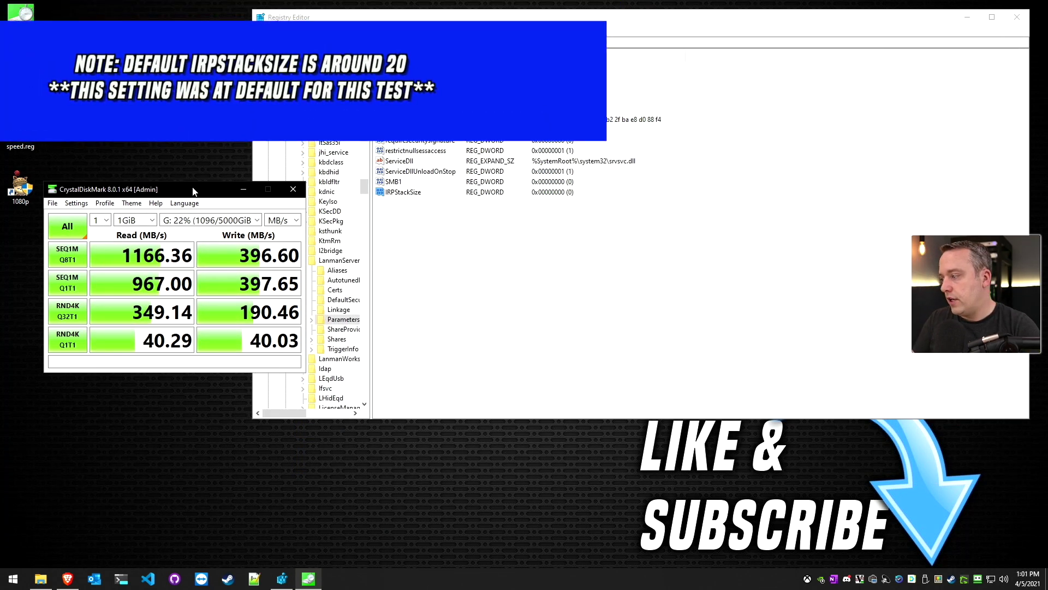
# Set IRPStackSize's base to Decimal and its value data to 32
pyautogui.doubleClick(404, 194)
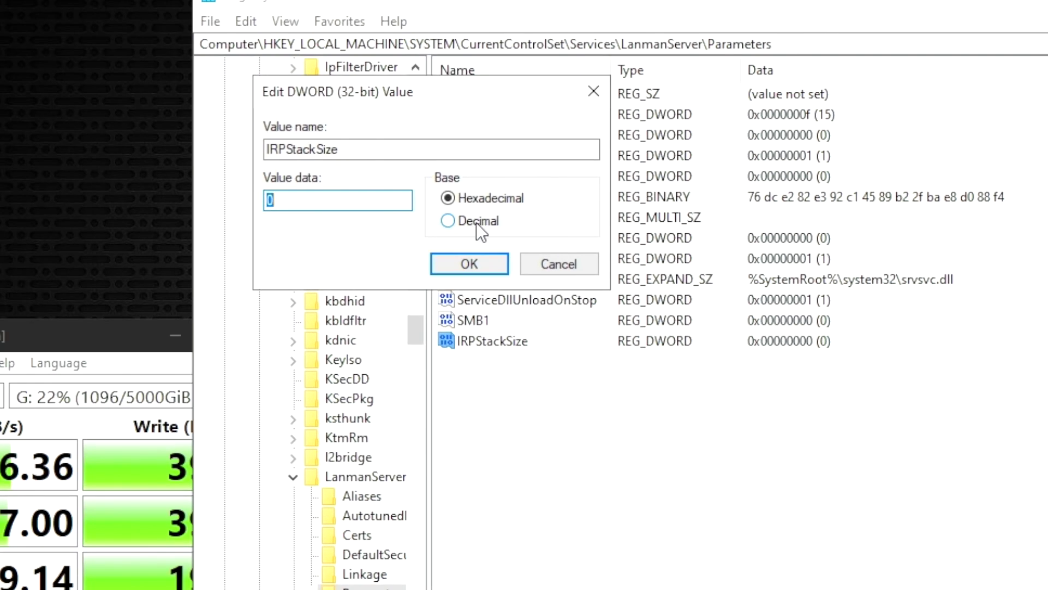
pyautogui.click(476, 222)
pyautogui.hotkey('shift', 'Tab')
pyautogui.write('32')
pyautogui.press('Return')
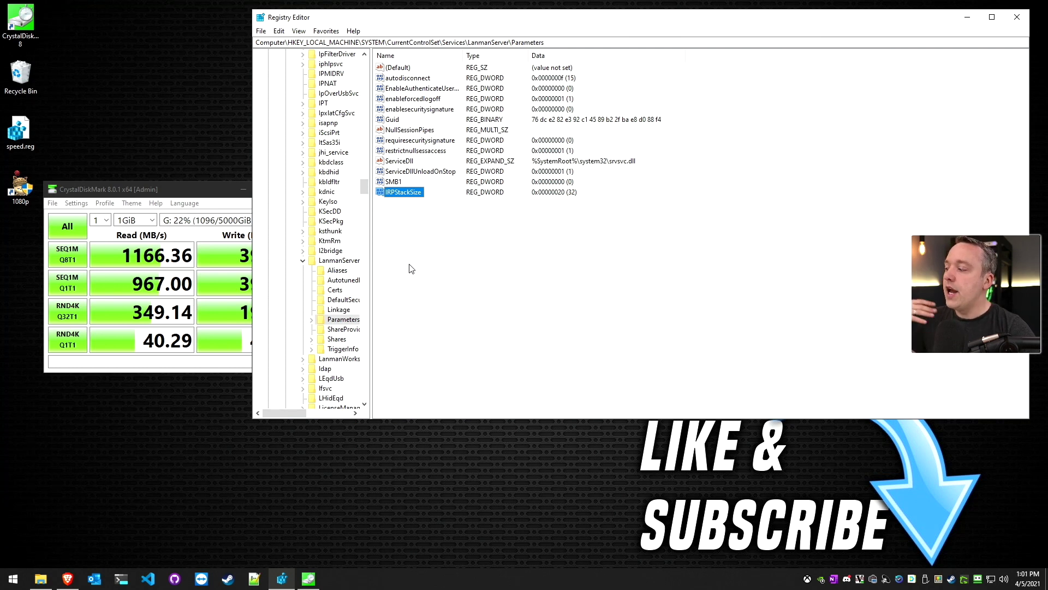
pyautogui.click(177, 193)
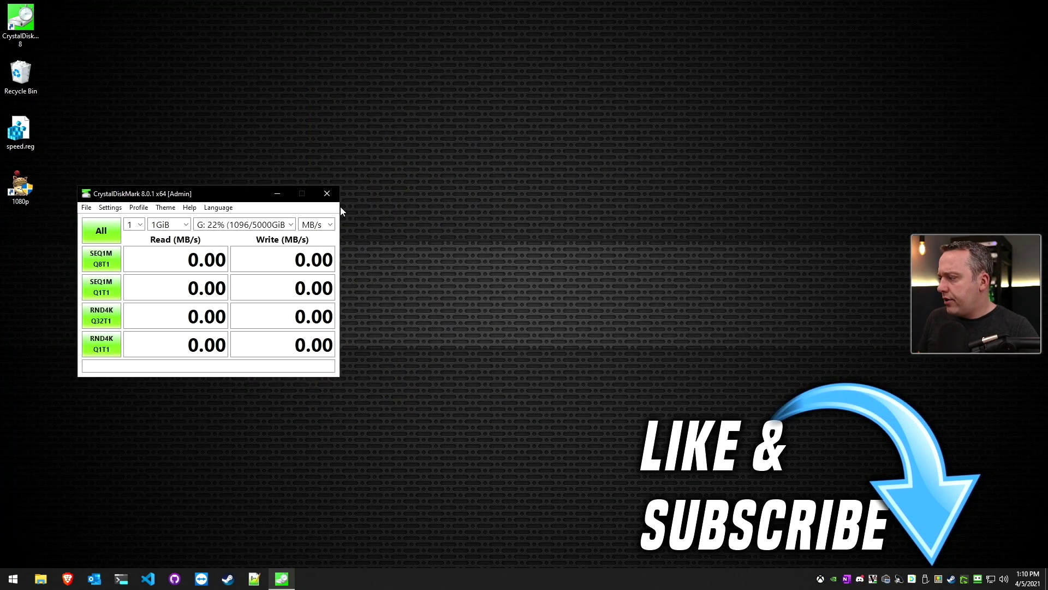
# Rerun the full benchmark on G:, getting 1181.07 MB/s read and 336.01 MB/s write for SEQ1M Q8T1
pyautogui.click(93, 228)
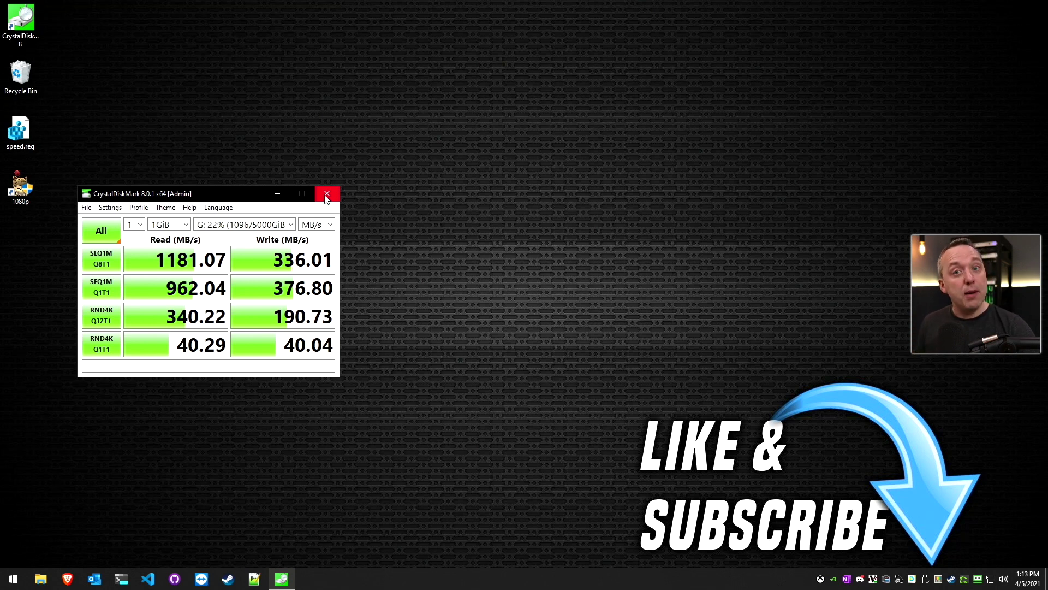
# Close the remaining CrystalDiskMark window
pyautogui.click(327, 195)
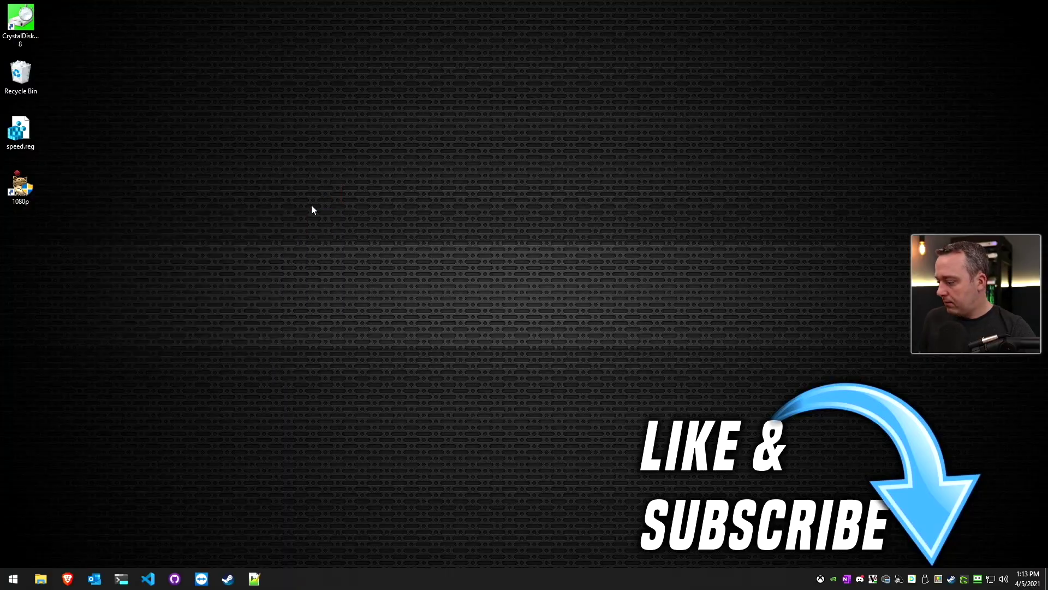